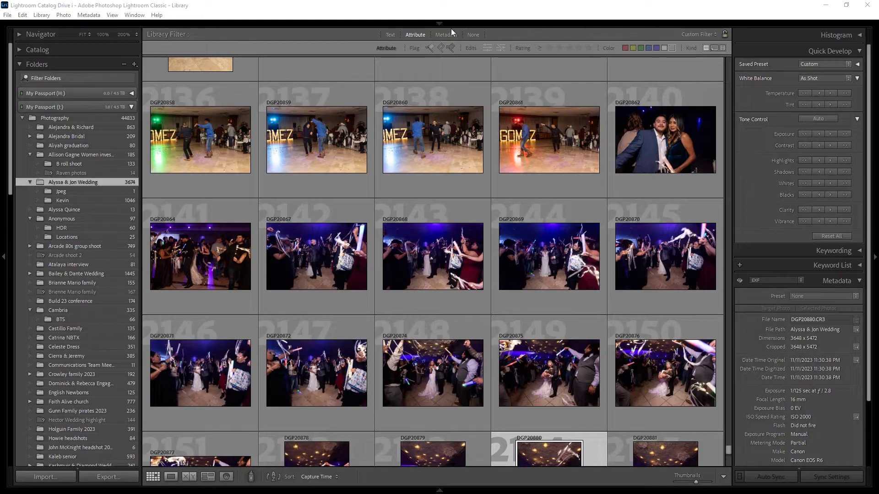
Reveal the module picker above the Library grid of the wedding folder's reception photos.
{"action": "mouse_move", "coordinate": [449, 26]}
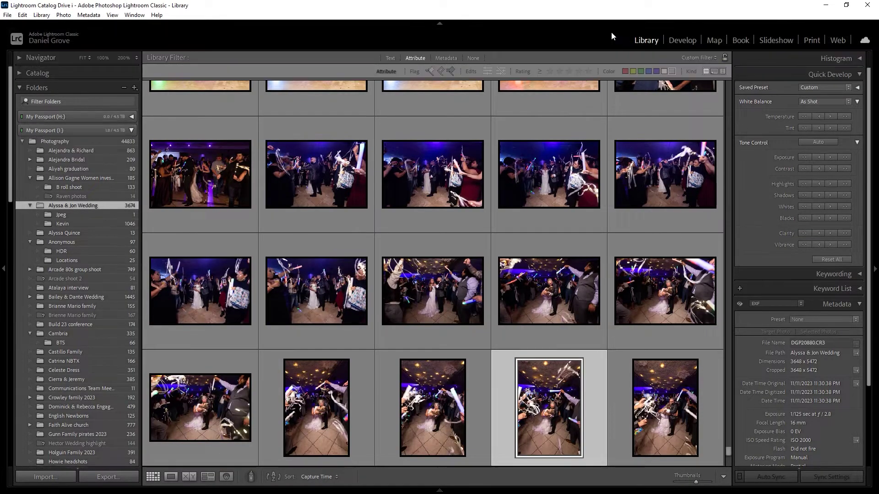
Switch to the Print module and choose the Custom Package layout style.
{"action": "left_click", "coordinate": [811, 41]}
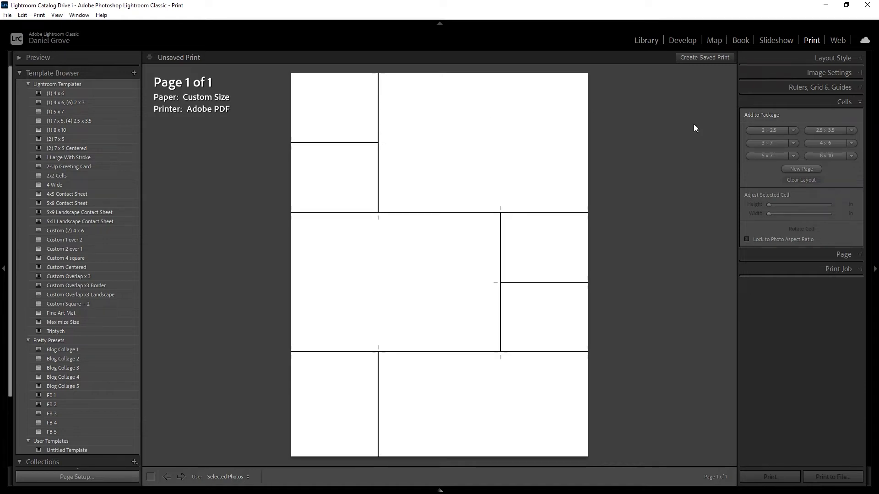
{"action": "left_click", "coordinate": [856, 60]}
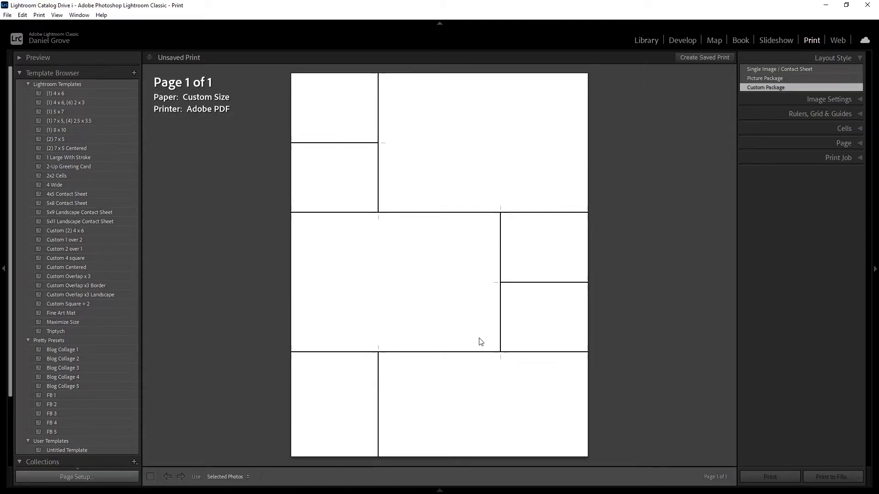
{"action": "scroll", "coordinate": [79, 169], "scroll_direction": "down", "scroll_amount": 2}
{"action": "scroll", "coordinate": [70, 132], "scroll_direction": "up", "scroll_amount": 2}
Delete two of the template's picture cells from the page.
{"action": "left_click", "coordinate": [360, 134]}
{"action": "key", "text": "Delete"}
{"action": "left_click", "coordinate": [421, 190]}
{"action": "key", "text": "Delete"}
Delete another of the template's picture cells from the print page.
{"action": "left_click", "coordinate": [412, 253]}
{"action": "key", "text": "Delete"}
{"action": "left_click", "coordinate": [523, 256]}
{"action": "key", "text": "Delete"}
{"action": "key", "text": "Delete"}
{"action": "key", "text": "Delete"}
{"action": "key", "text": "Delete"}
{"action": "key", "text": "Delete"}
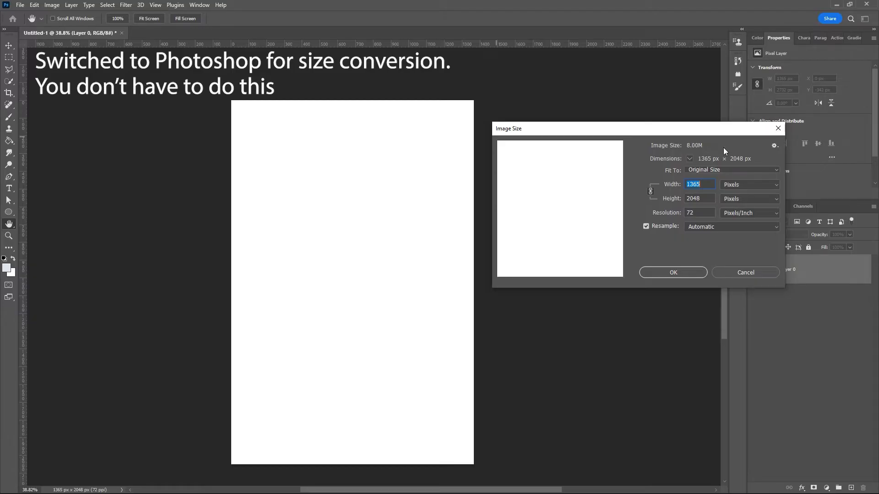
Set the JPEG print job to inches with a 28.4 in file height at 72 ppi.
{"action": "left_click", "coordinate": [756, 185]}
{"action": "left_click", "coordinate": [737, 207]}
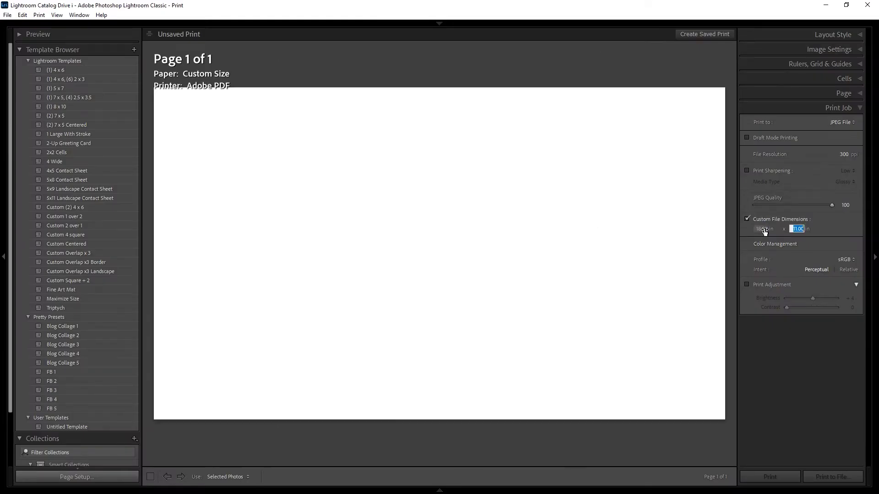
{"action": "type", "text": "28.4"}
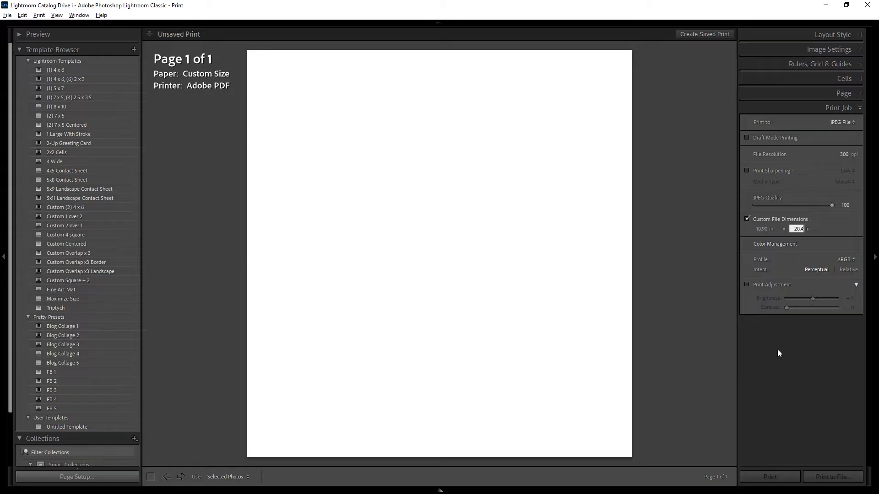
{"action": "key", "text": "Return"}
{"action": "left_click", "coordinate": [843, 154]}
{"action": "type", "text": "72"}
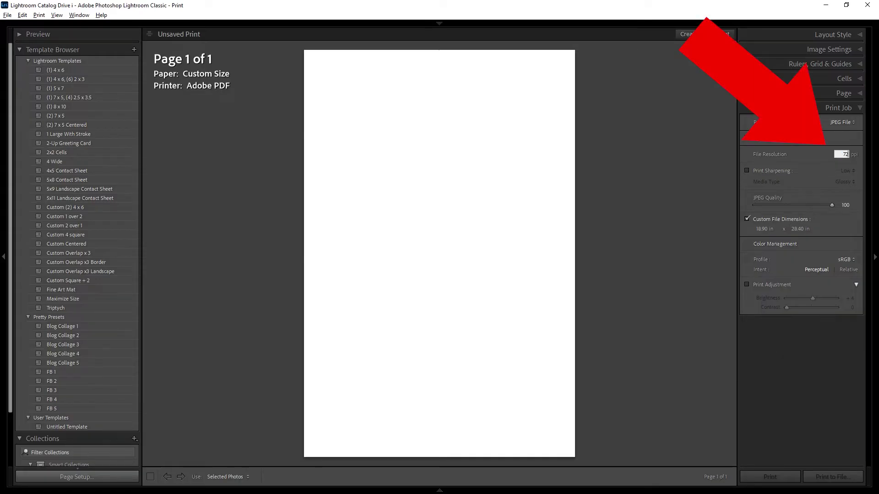
{"action": "key", "text": "Return"}
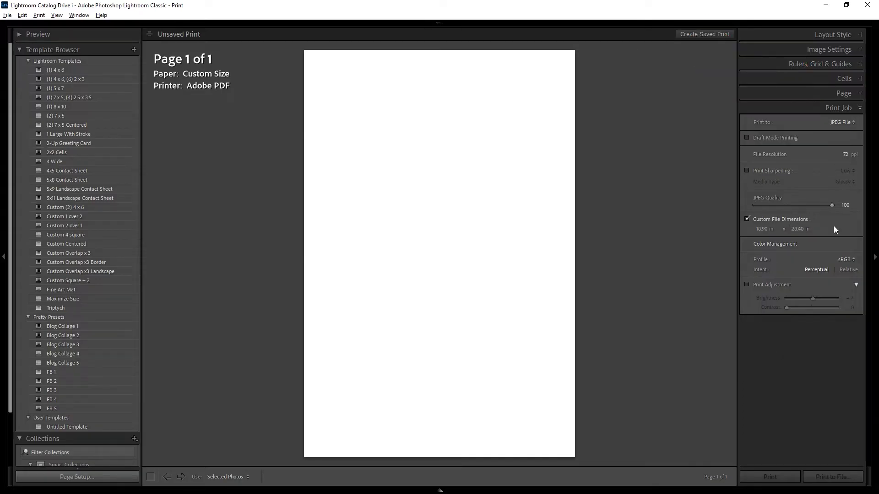
{"action": "left_click", "coordinate": [842, 122]}
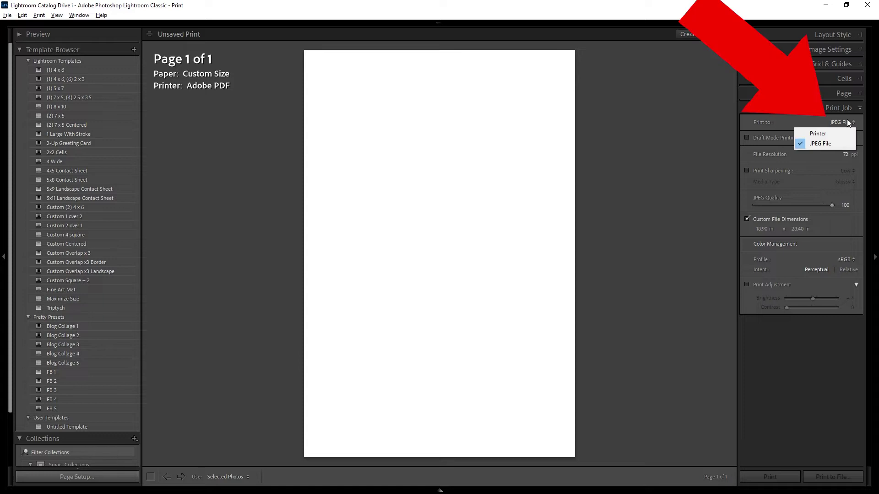
Keep JPEG File output and add three 4x6 cells across the top of the page.
{"action": "left_click", "coordinate": [833, 143]}
{"action": "left_click", "coordinate": [851, 80]}
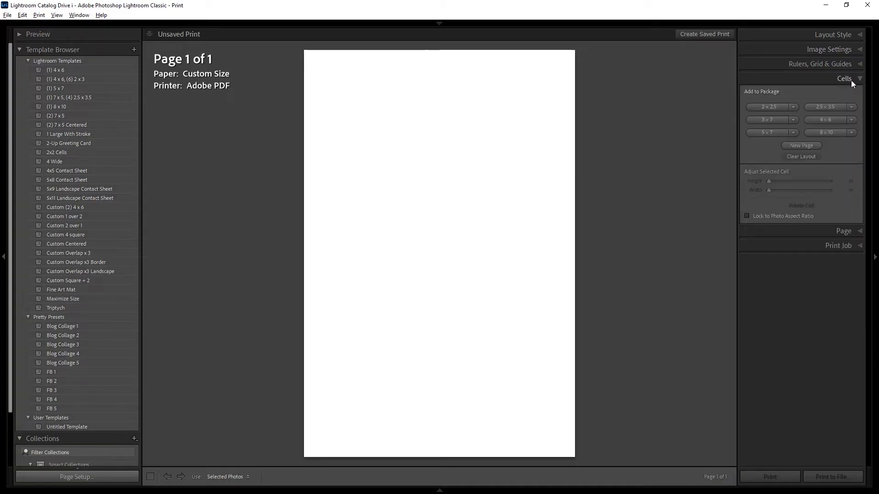
{"action": "left_click", "coordinate": [829, 120]}
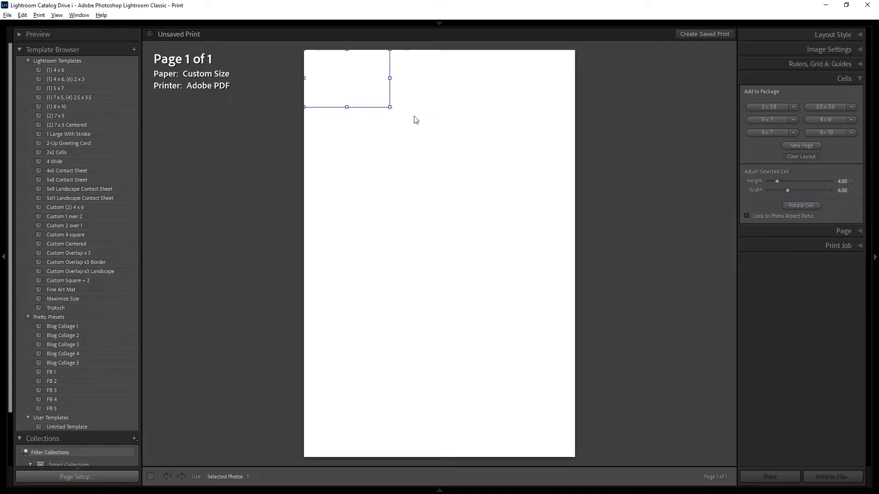
{"action": "left_click", "coordinate": [825, 120]}
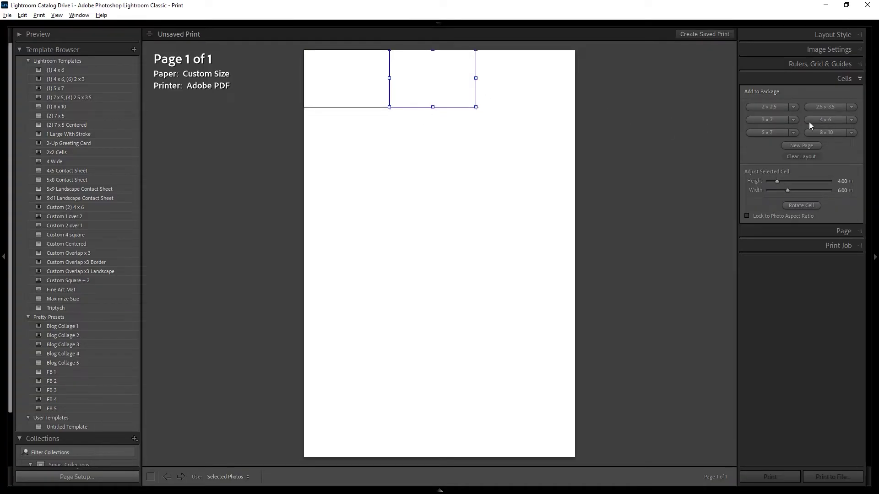
{"action": "left_click", "coordinate": [828, 122]}
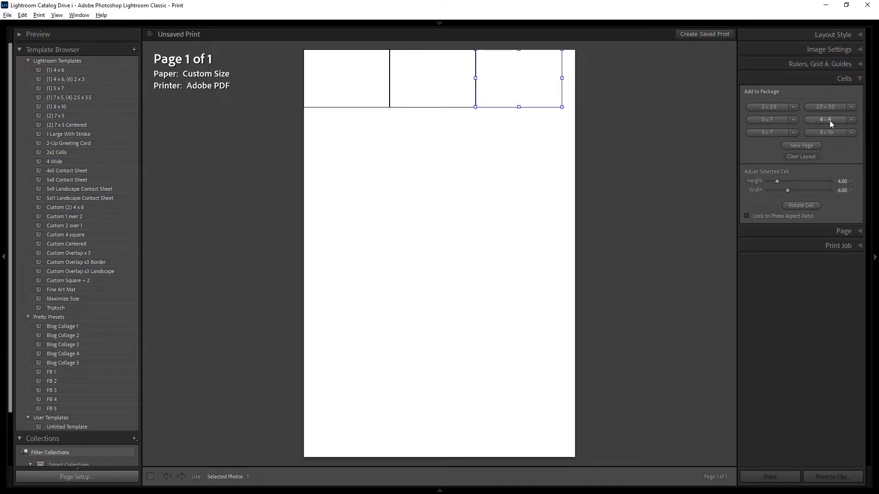
Add a large full-width cell under the top row and space the top cells evenly.
{"action": "left_click", "coordinate": [830, 121]}
{"action": "left_click_drag", "start_coordinate": [392, 135], "coordinate": [476, 196]}
{"action": "left_click_drag", "start_coordinate": [506, 90], "coordinate": [518, 90]}
{"action": "left_click_drag", "start_coordinate": [497, 164], "coordinate": [498, 178]}
{"action": "left_click_drag", "start_coordinate": [443, 90], "coordinate": [449, 90]}
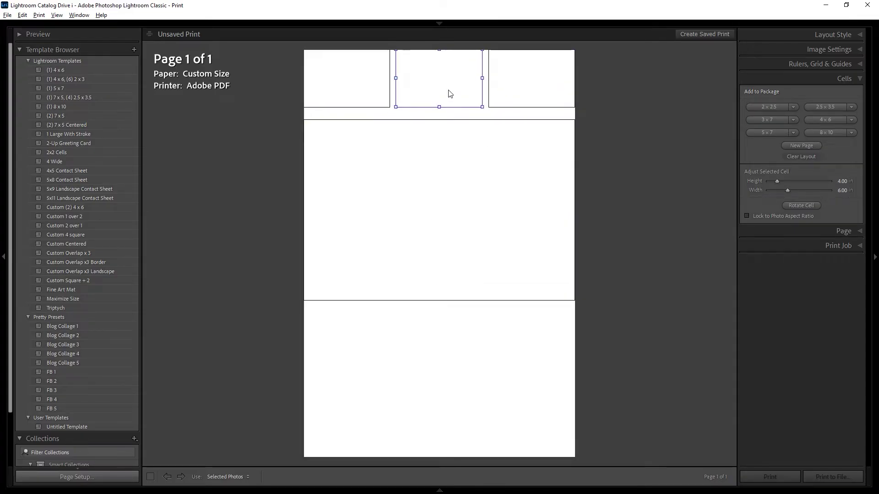
{"action": "left_click_drag", "start_coordinate": [472, 189], "coordinate": [471, 182]}
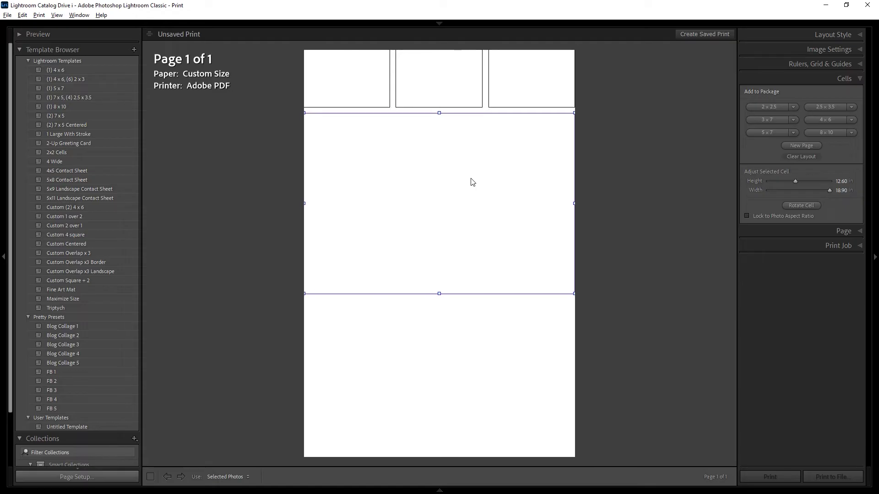
{"action": "left_click", "coordinate": [601, 179]}
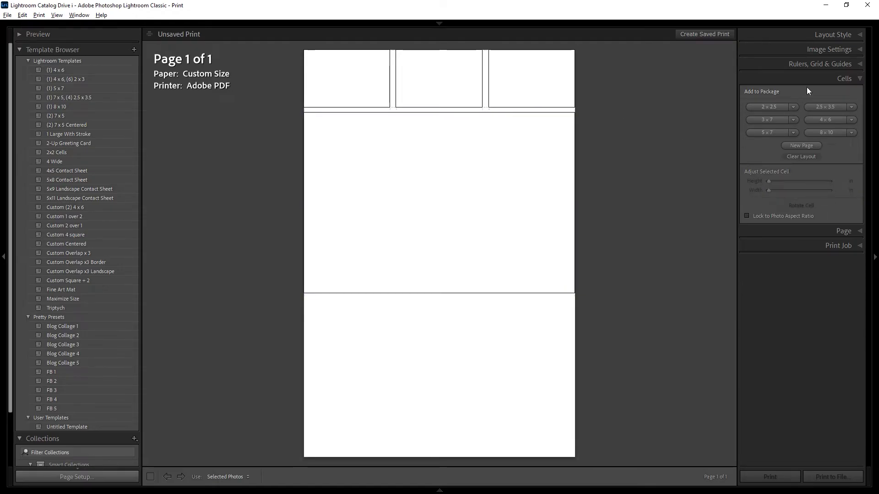
Add a 5x7 cell below the large cell and widen it.
{"action": "left_click", "coordinate": [775, 133]}
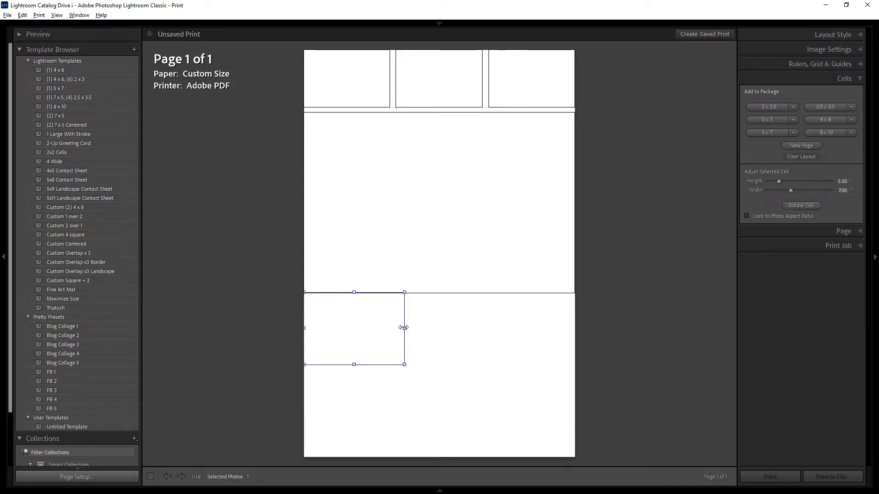
{"action": "left_click_drag", "start_coordinate": [405, 329], "coordinate": [443, 330]}
{"action": "left_click", "coordinate": [778, 64]}
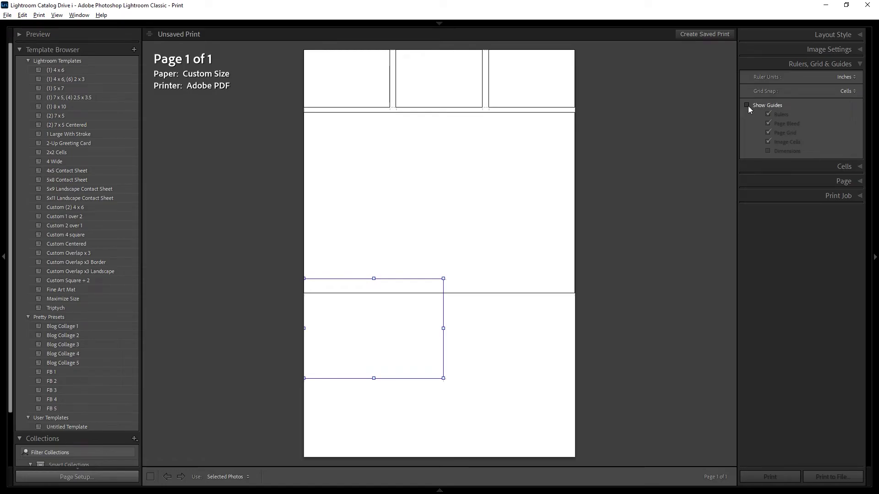
Show guides with page grid and image cell outlines, hide rulers, and undo the last resize.
{"action": "left_click", "coordinate": [747, 105]}
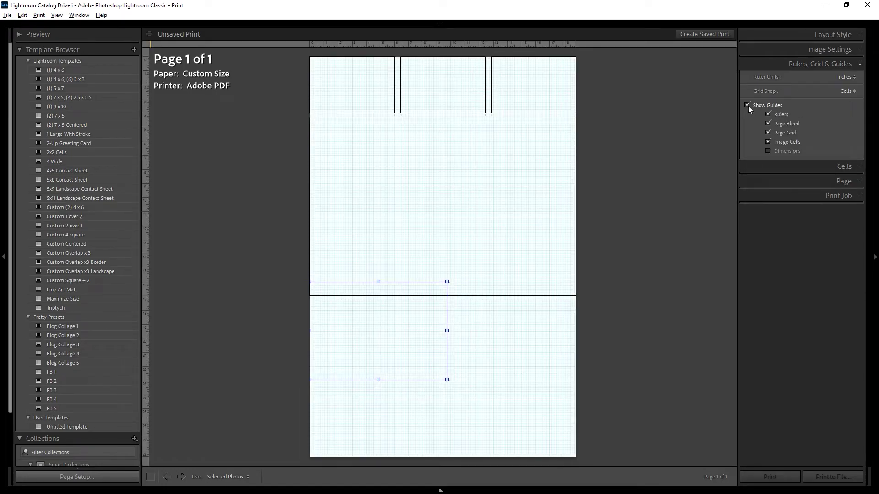
{"action": "left_click", "coordinate": [769, 132]}
{"action": "left_click", "coordinate": [769, 133]}
{"action": "left_click", "coordinate": [767, 114]}
{"action": "left_click", "coordinate": [767, 114]}
{"action": "left_click", "coordinate": [768, 114]}
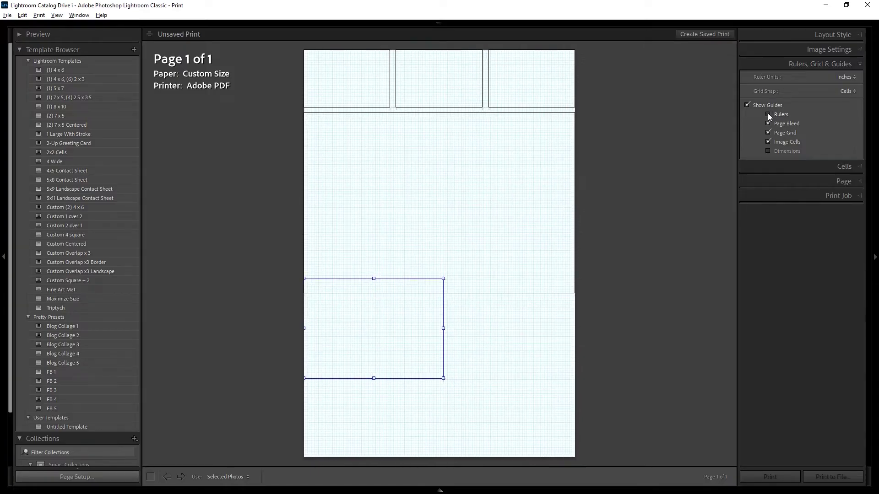
{"action": "left_click", "coordinate": [767, 142]}
{"action": "key", "text": "ctrl+z"}
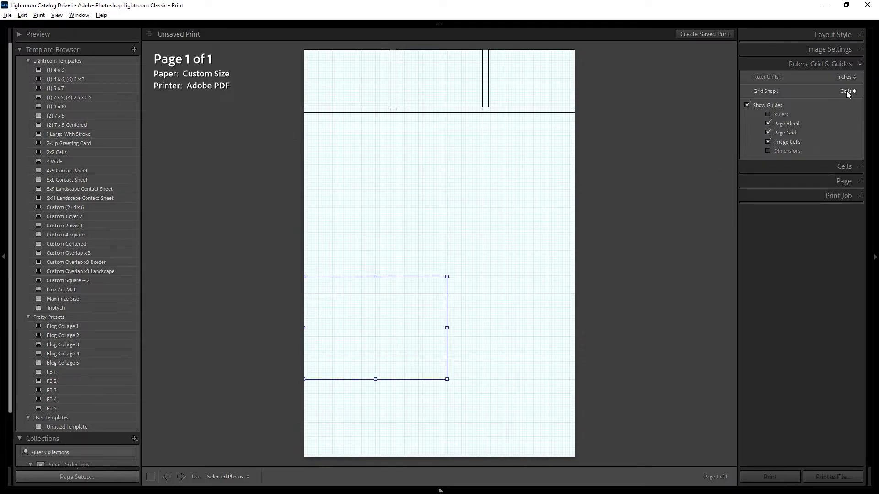
{"action": "left_click", "coordinate": [847, 90]}
Snap cells to the grid and reshape the 5x7 cell into two bottom cells.
{"action": "left_click", "coordinate": [827, 122]}
{"action": "left_click_drag", "start_coordinate": [446, 328], "coordinate": [441, 118]}
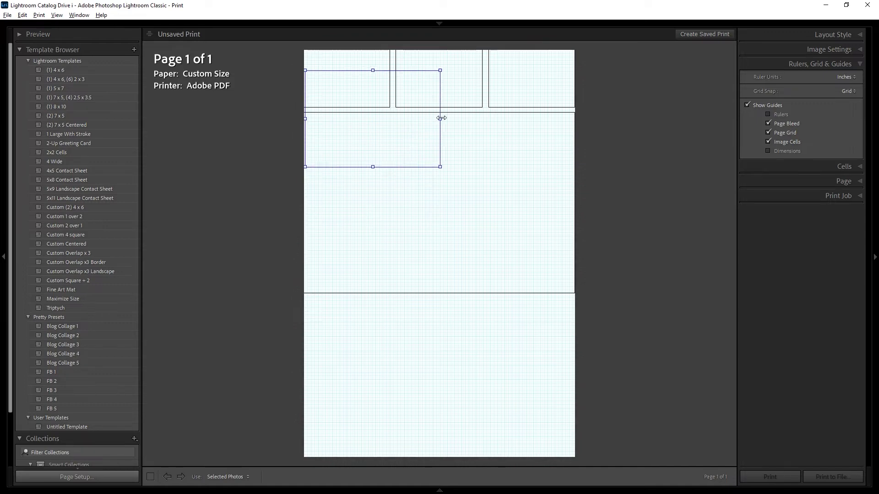
{"action": "left_click_drag", "start_coordinate": [386, 151], "coordinate": [494, 361]}
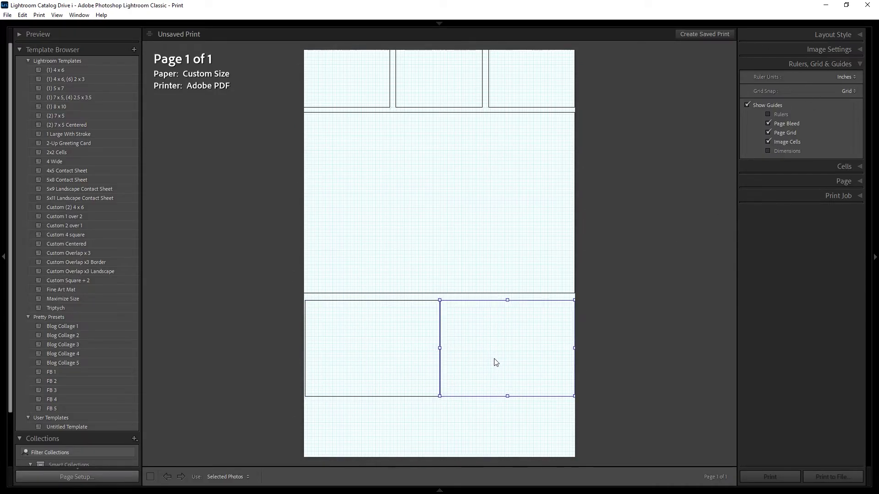
{"action": "left_click_drag", "start_coordinate": [441, 352], "coordinate": [436, 348]}
{"action": "left_click", "coordinate": [440, 352]}
{"action": "left_click", "coordinate": [626, 280]}
Move the two bottom cells lower and line them up side by side.
{"action": "left_click", "coordinate": [531, 309]}
{"action": "left_click", "coordinate": [432, 311]}
{"action": "left_click", "coordinate": [433, 257]}
{"action": "left_click", "coordinate": [423, 83]}
{"action": "left_click_drag", "start_coordinate": [526, 98], "coordinate": [521, 106]}
{"action": "key", "text": "ctrl+z"}
{"action": "left_click", "coordinate": [520, 410]}
{"action": "left_click_drag", "start_coordinate": [520, 410], "coordinate": [519, 408]}
{"action": "left_click_drag", "start_coordinate": [392, 406], "coordinate": [393, 401]}
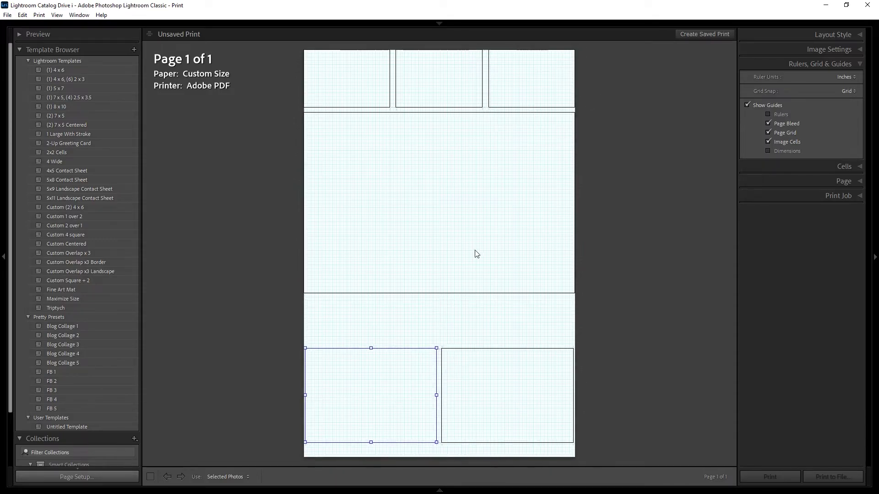
Lower the large middle cell and the three top cells into an even row.
{"action": "left_click_drag", "start_coordinate": [475, 243], "coordinate": [470, 267]}
{"action": "left_click", "coordinate": [448, 121]}
{"action": "left_click_drag", "start_coordinate": [447, 102], "coordinate": [447, 117]}
{"action": "left_click_drag", "start_coordinate": [369, 91], "coordinate": [366, 118]}
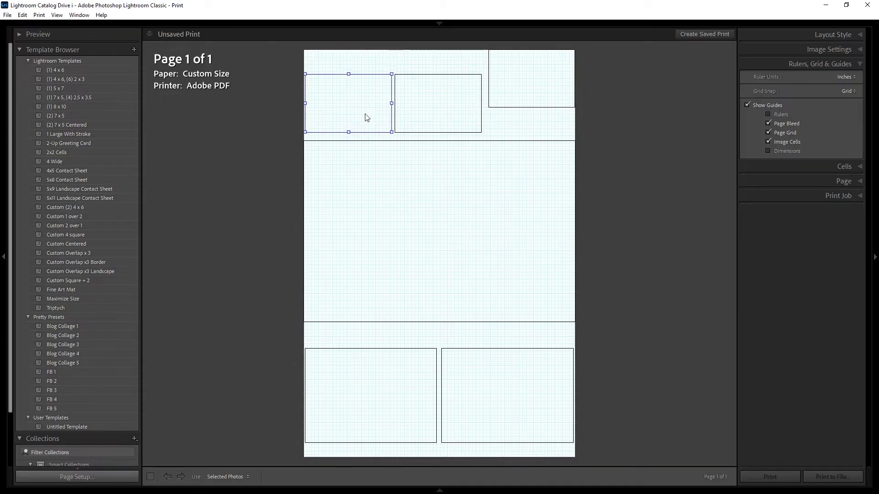
{"action": "left_click_drag", "start_coordinate": [529, 103], "coordinate": [529, 121]}
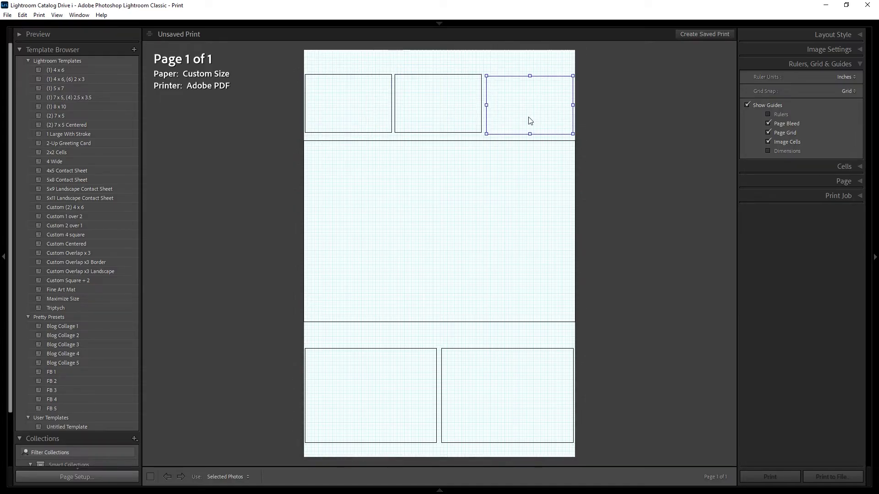
{"action": "left_click", "coordinate": [631, 150]}
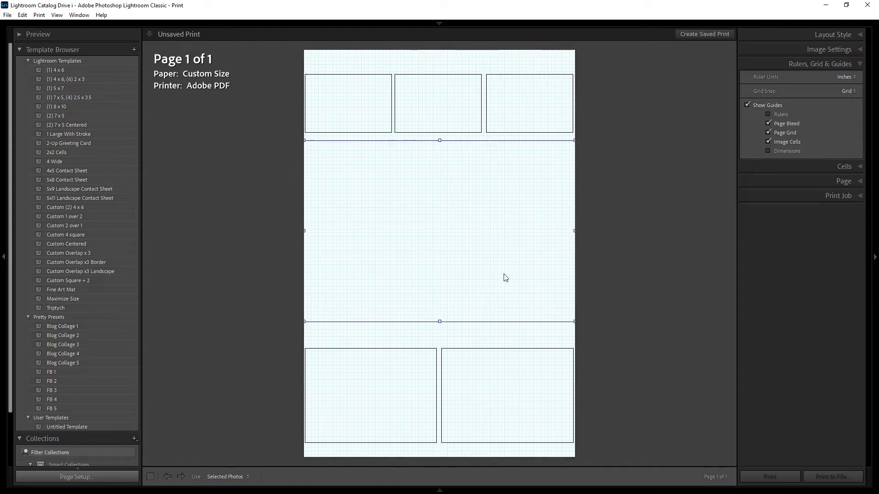
{"action": "left_click_drag", "start_coordinate": [504, 276], "coordinate": [506, 284]}
{"action": "left_click", "coordinate": [637, 266]}
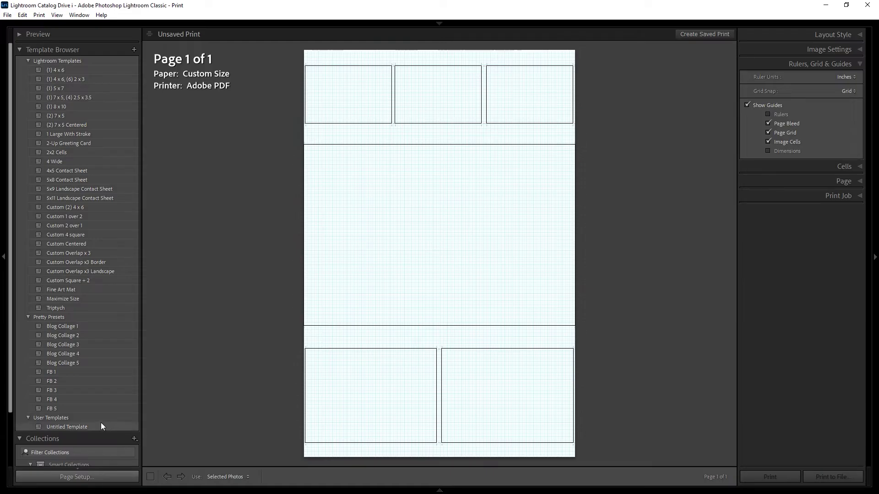
Save the layout as template 'Random collage 1' in the User Templates folder.
{"action": "left_click", "coordinate": [134, 50]}
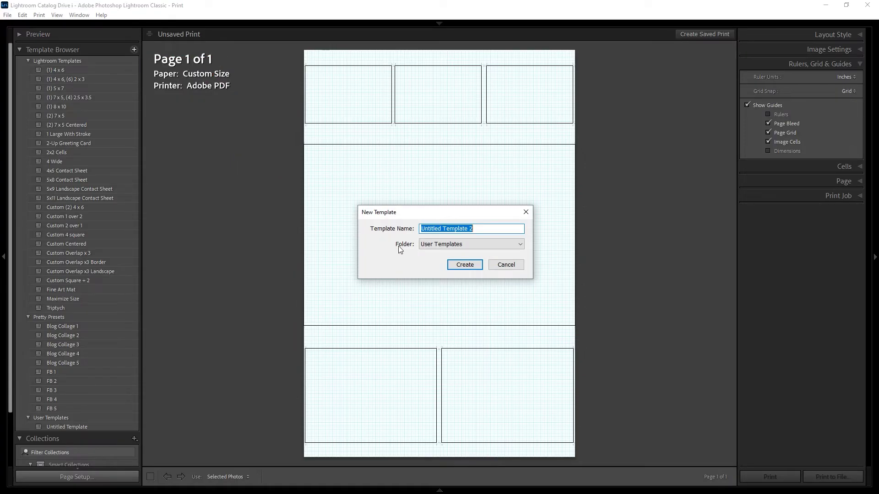
{"action": "type", "text": "Random collage 1"}
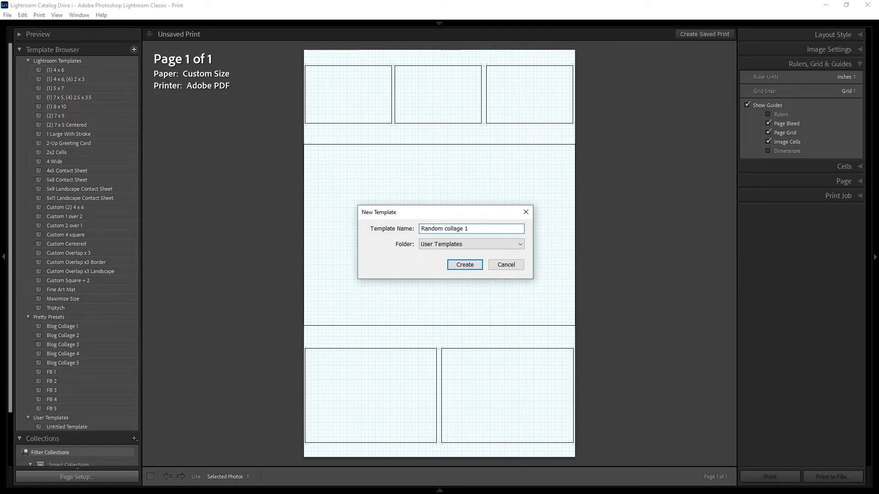
{"action": "left_click", "coordinate": [485, 248]}
{"action": "left_click", "coordinate": [490, 278]}
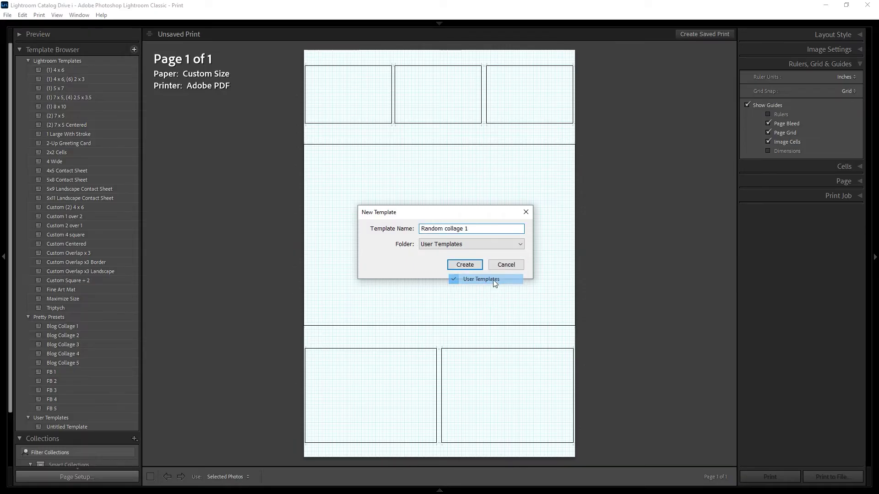
{"action": "left_click", "coordinate": [465, 265]}
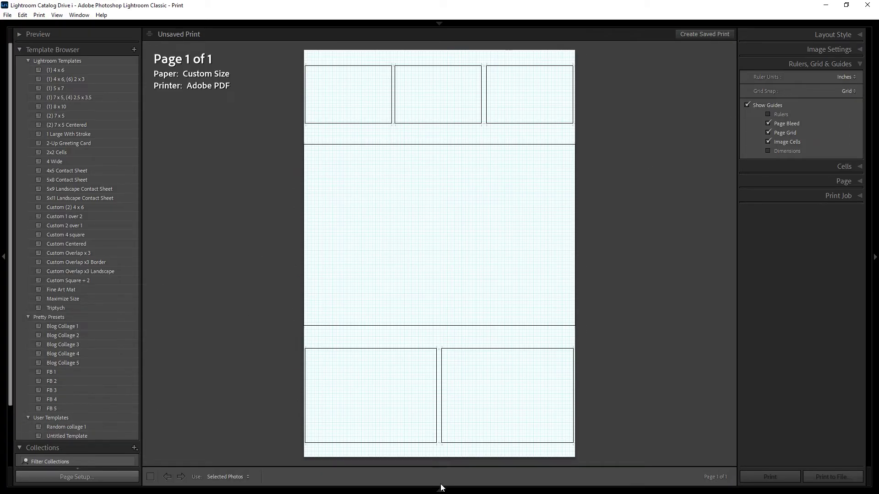
Pin the Filmstrip open below the collage page and open its photo source menu.
{"action": "mouse_move", "coordinate": [441, 491]}
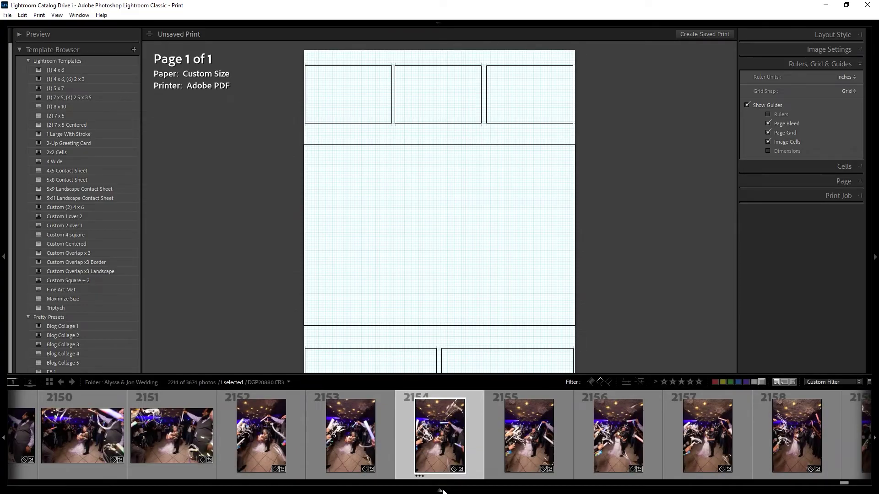
{"action": "left_click", "coordinate": [447, 491]}
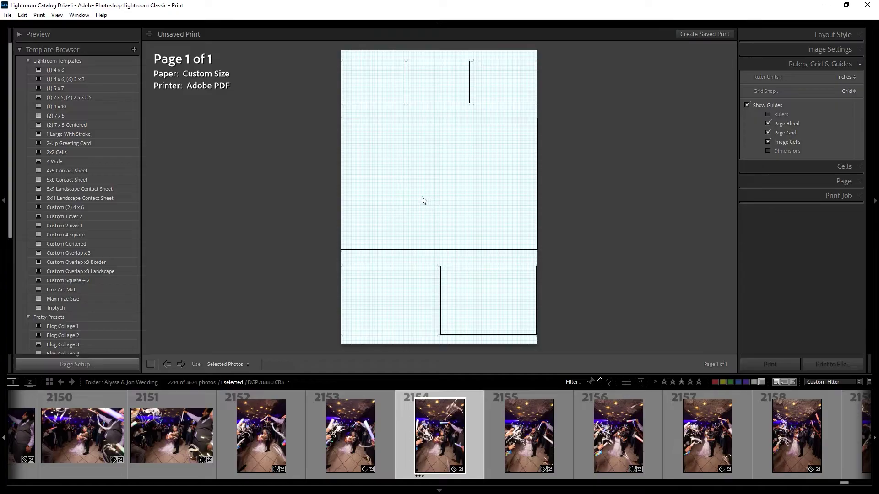
{"action": "left_click", "coordinate": [136, 382]}
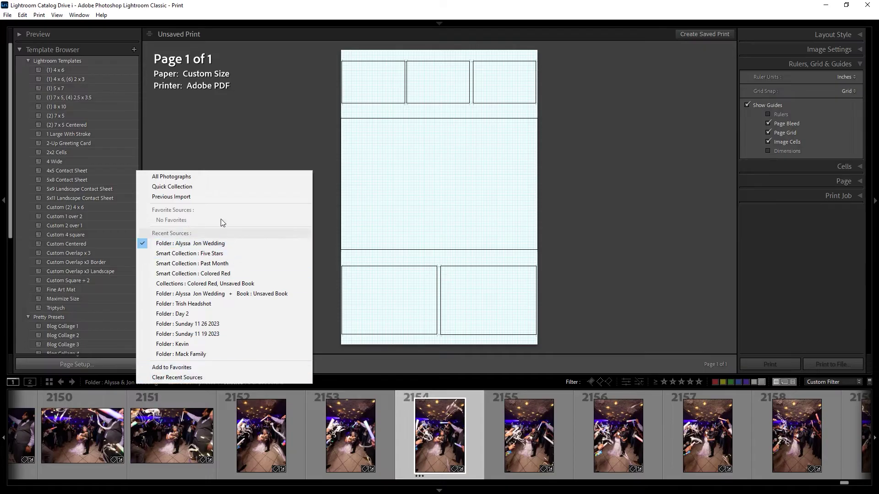
Filter the filmstrip to the wedding folder's unflagged photos rated three stars or more.
{"action": "left_click", "coordinate": [200, 196]}
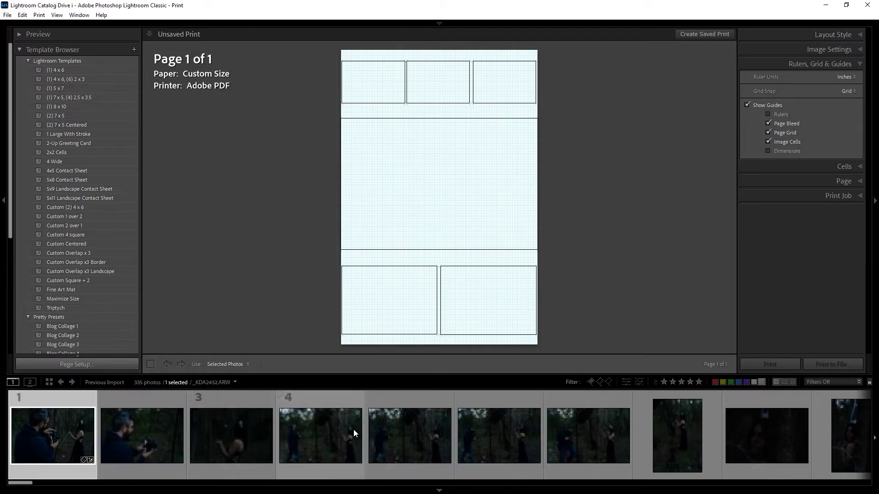
{"action": "left_click", "coordinate": [105, 382]}
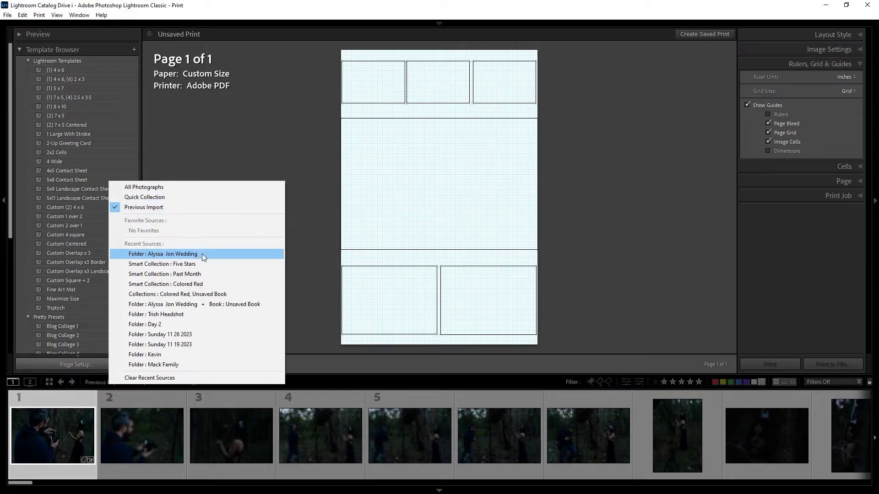
{"action": "left_click", "coordinate": [180, 254]}
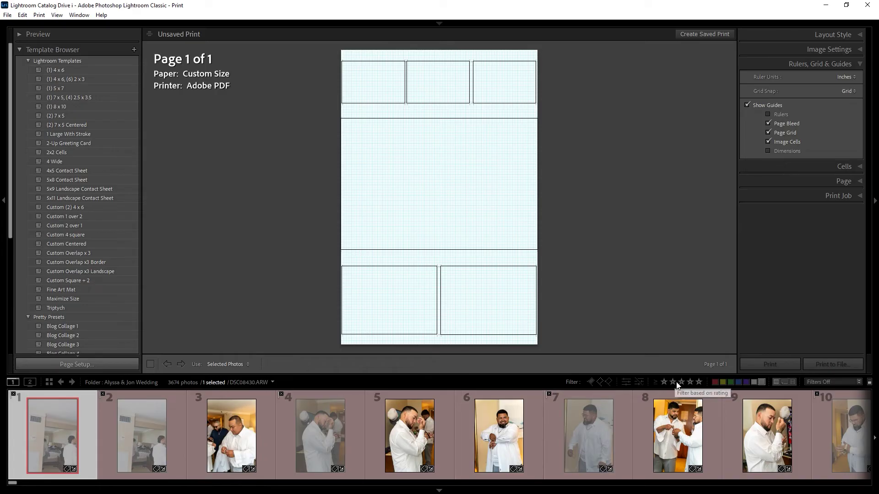
{"action": "left_click", "coordinate": [600, 382]}
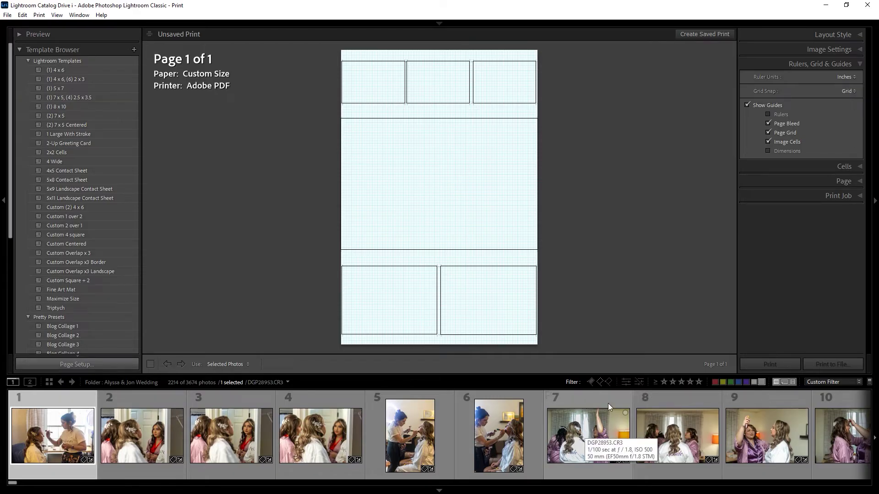
{"action": "left_click", "coordinate": [685, 383]}
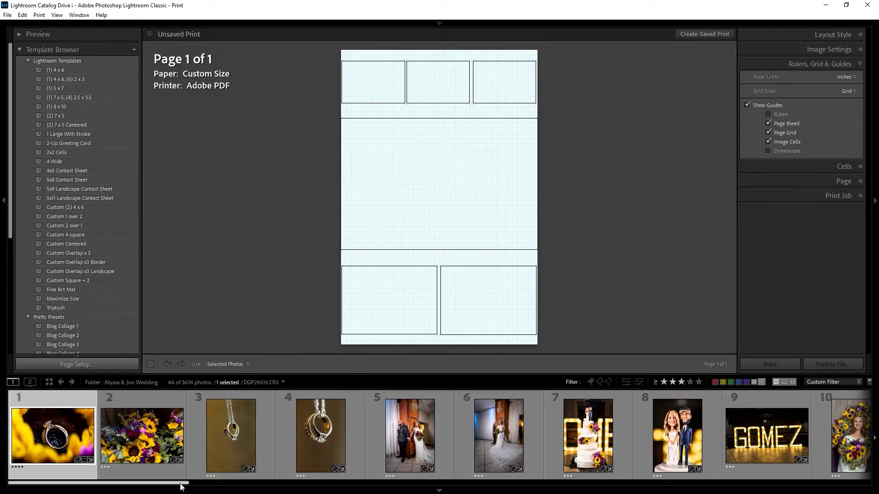
Place first-dance photo 29 in the large centre cell and adjust its framing within the cell.
{"action": "left_click_drag", "start_coordinate": [181, 483], "coordinate": [622, 484]}
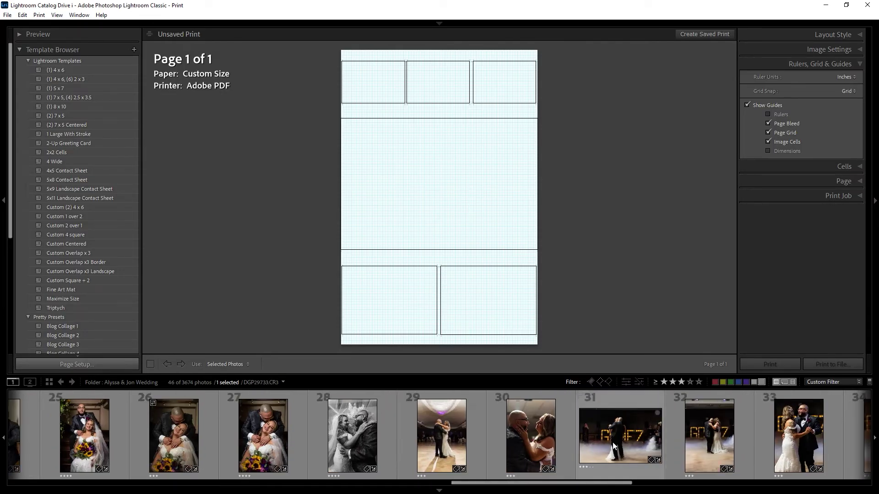
{"action": "left_click_drag", "start_coordinate": [616, 486], "coordinate": [526, 184]}
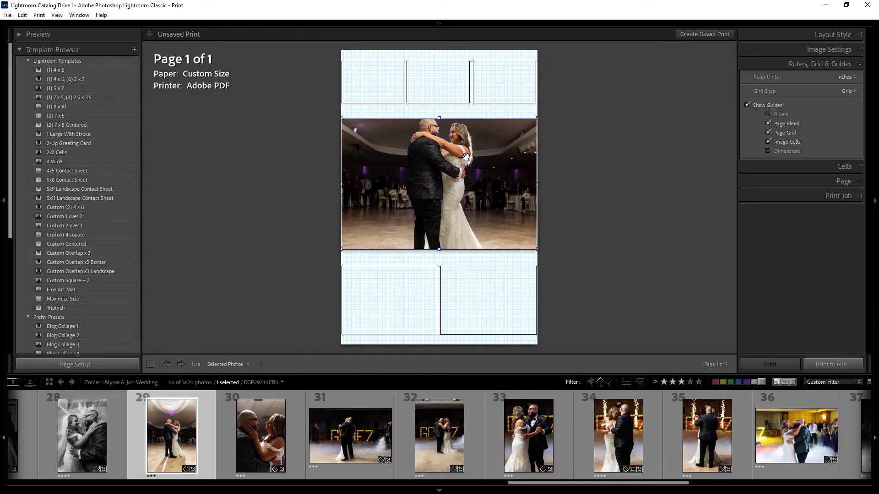
{"action": "mouse_move", "coordinate": [466, 153]}
{"action": "left_mouse_down"}
{"action": "mouse_move", "coordinate": [474, 174]}
{"action": "mouse_move", "coordinate": [478, 159]}
{"action": "left_mouse_up"}
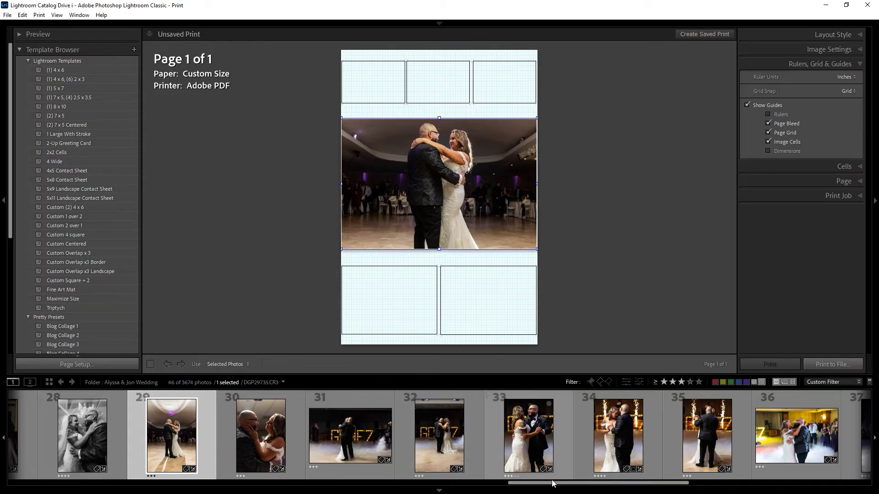
Fill the top-right cell with a couple portrait instead of the GOMEZ cake photo.
{"action": "left_click_drag", "start_coordinate": [564, 485], "coordinate": [673, 487]}
{"action": "left_click_drag", "start_coordinate": [502, 435], "coordinate": [501, 64]}
{"action": "scroll", "coordinate": [531, 463], "scroll_direction": "up", "scroll_amount": 5}
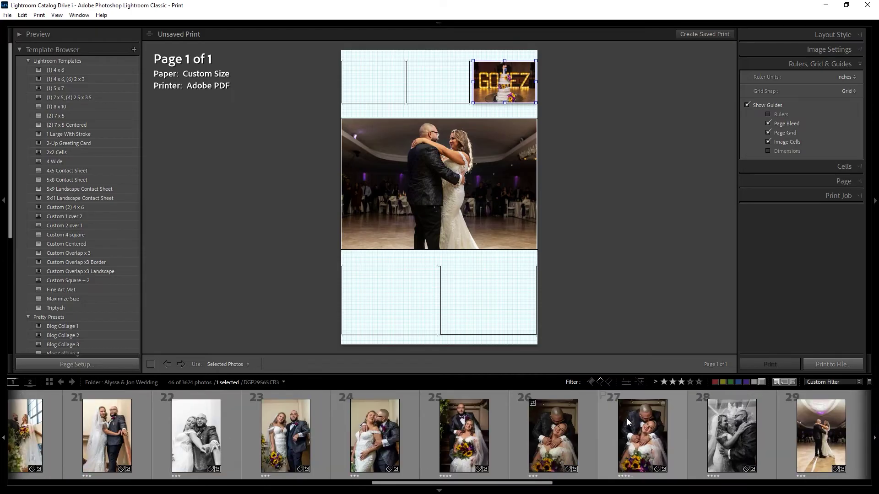
{"action": "left_click_drag", "start_coordinate": [629, 437], "coordinate": [519, 83]}
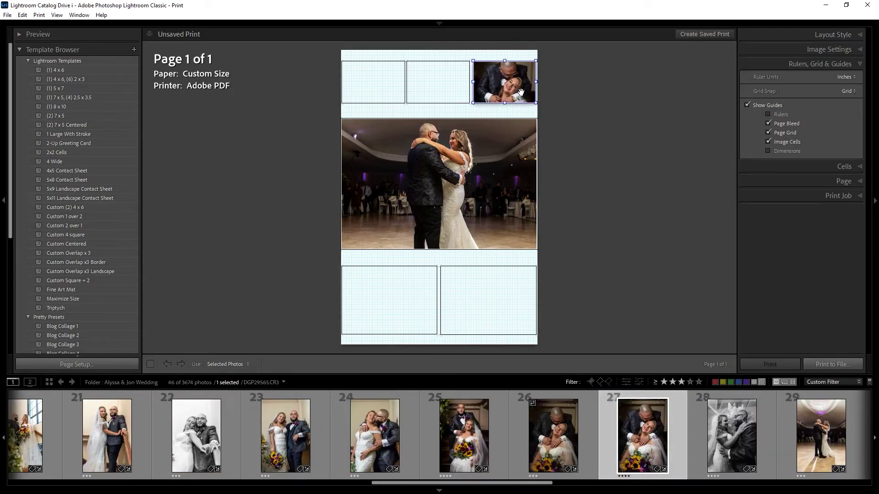
{"action": "left_click_drag", "start_coordinate": [374, 435], "coordinate": [503, 83]}
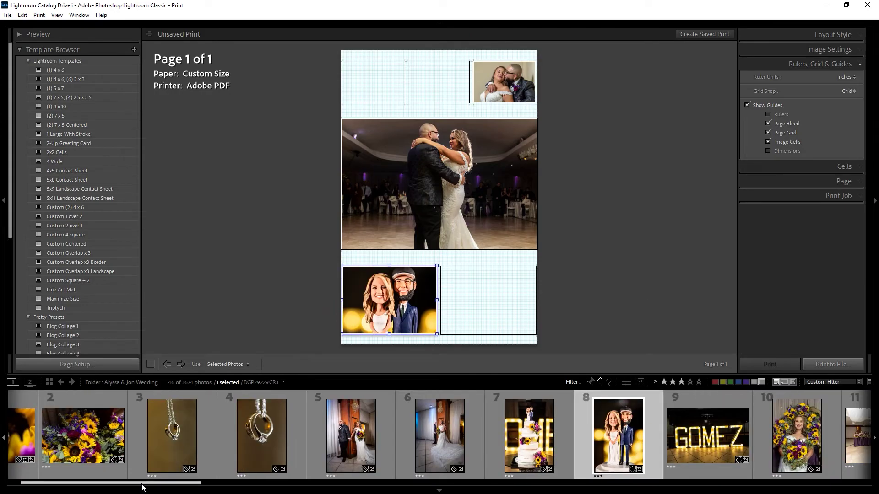
{"action": "scroll", "coordinate": [91, 435], "scroll_direction": "up", "scroll_amount": 1}
Add the ring bottom-left, GOMEZ lights bottom-right, bride top-left and dance party top-middle.
{"action": "left_click_drag", "start_coordinate": [53, 434], "coordinate": [384, 298]}
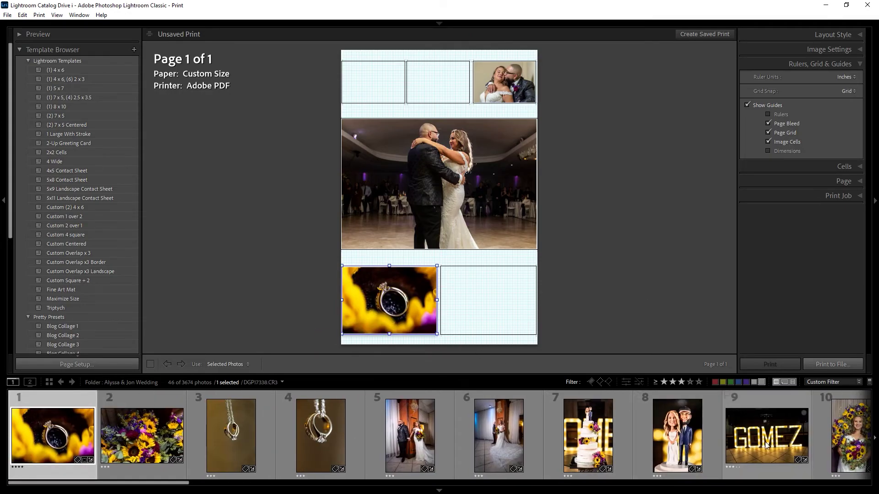
{"action": "left_click_drag", "start_coordinate": [766, 434], "coordinate": [494, 287]}
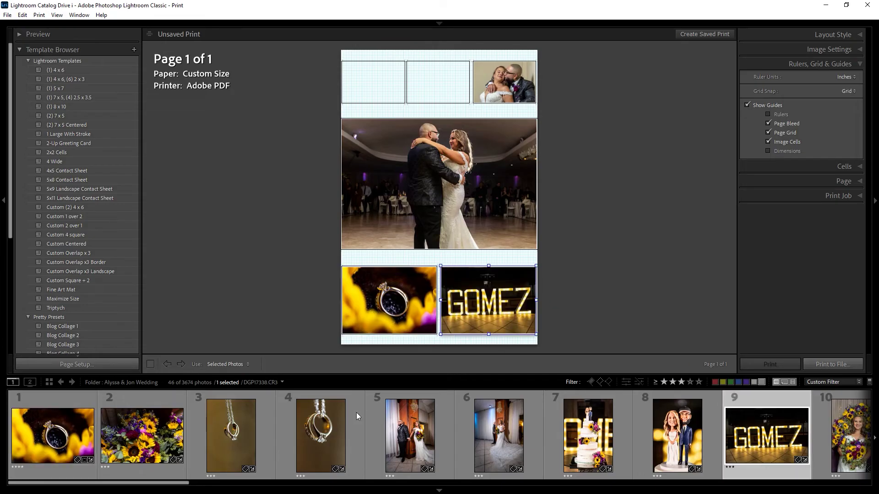
{"action": "left_click", "coordinate": [379, 482]}
{"action": "left_click_drag", "start_coordinate": [317, 483], "coordinate": [345, 483]}
{"action": "left_click_drag", "start_coordinate": [385, 450], "coordinate": [393, 97]}
{"action": "left_click_drag", "start_coordinate": [341, 483], "coordinate": [460, 87]}
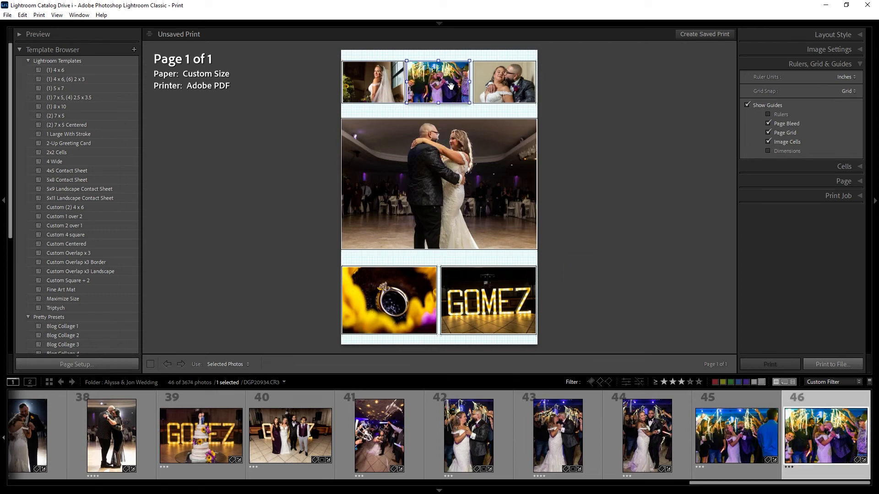
{"action": "left_click", "coordinate": [585, 168]}
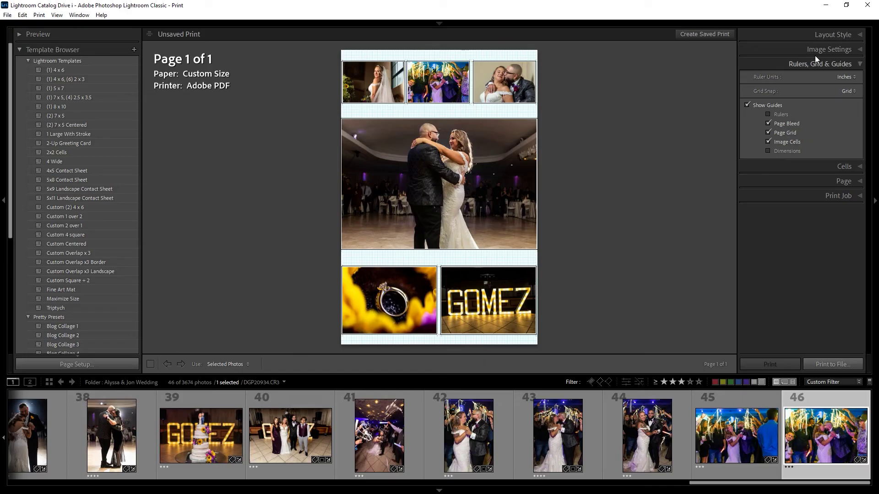
{"action": "left_click", "coordinate": [828, 51]}
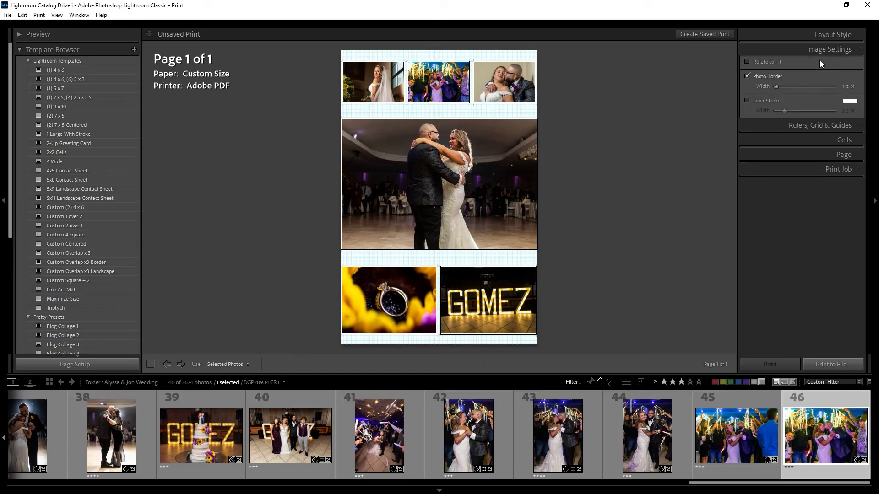
{"action": "left_click_drag", "start_coordinate": [777, 86], "coordinate": [820, 87]}
{"action": "key", "text": "ctrl+z"}
{"action": "left_click", "coordinate": [747, 101]}
{"action": "mouse_move", "coordinate": [784, 110]}
{"action": "left_mouse_down"}
{"action": "mouse_move", "coordinate": [851, 108]}
{"action": "mouse_move", "coordinate": [774, 110]}
{"action": "left_mouse_up"}
{"action": "left_click", "coordinate": [747, 100]}
{"action": "left_click", "coordinate": [832, 136]}
{"action": "left_click", "coordinate": [512, 164]}
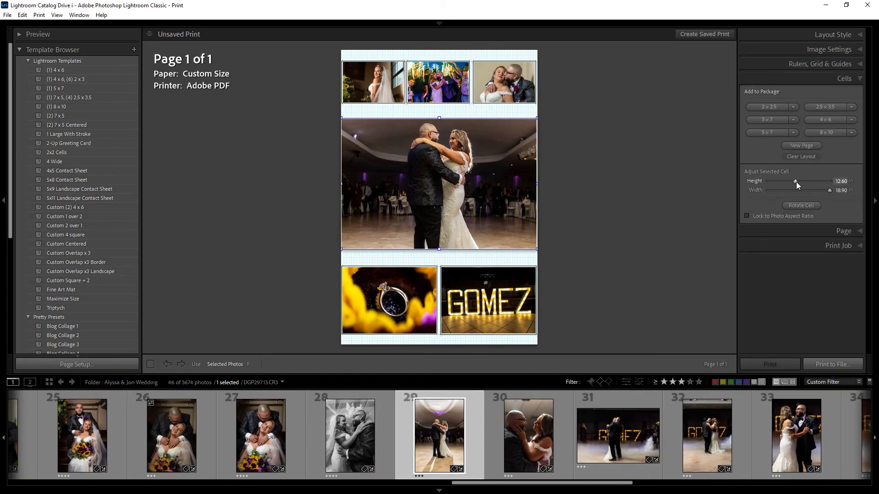
{"action": "left_click", "coordinate": [747, 216]}
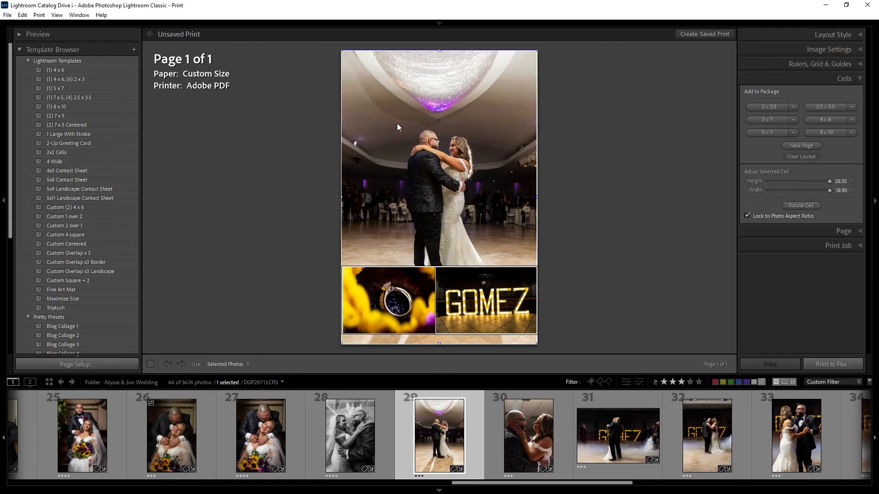
{"action": "key", "text": "ctrl+z"}
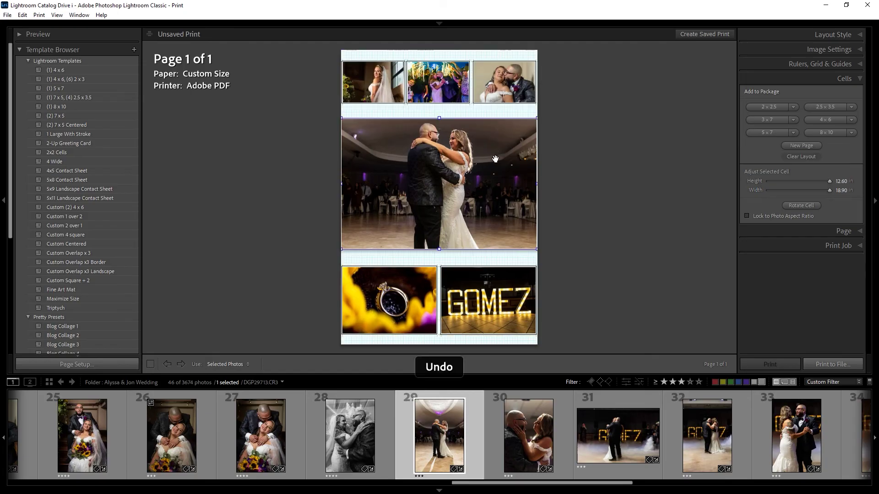
Discard an added blank page and make the first-dance cell slightly taller, 12.74 in.
{"action": "left_click", "coordinate": [808, 148]}
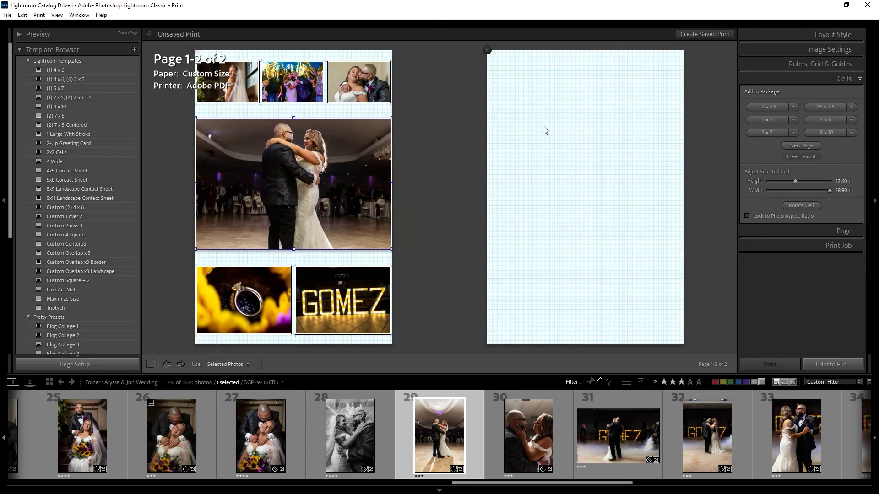
{"action": "left_click", "coordinate": [487, 50]}
{"action": "mouse_move", "coordinate": [795, 181]}
{"action": "left_mouse_down"}
{"action": "mouse_move", "coordinate": [785, 180]}
{"action": "mouse_move", "coordinate": [800, 182]}
{"action": "left_mouse_up"}
Turn on Page Background Color and set it to white.
{"action": "left_click", "coordinate": [844, 230]}
{"action": "left_click", "coordinate": [850, 106]}
{"action": "left_click_drag", "start_coordinate": [677, 132], "coordinate": [640, 160]}
{"action": "left_click_drag", "start_coordinate": [639, 96], "coordinate": [640, 97]}
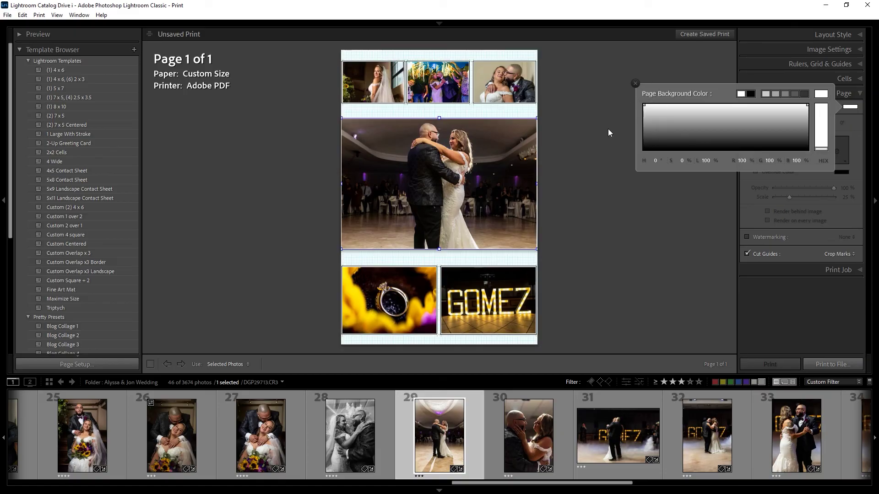
Try the Identity Plate on the page, then switch it back off.
{"action": "left_click", "coordinate": [747, 123]}
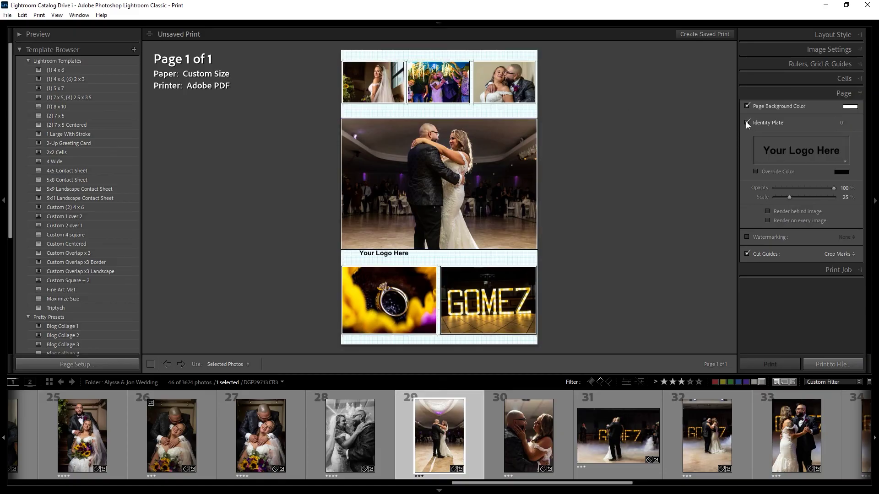
{"action": "left_click_drag", "start_coordinate": [386, 257], "coordinate": [446, 257]}
{"action": "left_click", "coordinate": [746, 123]}
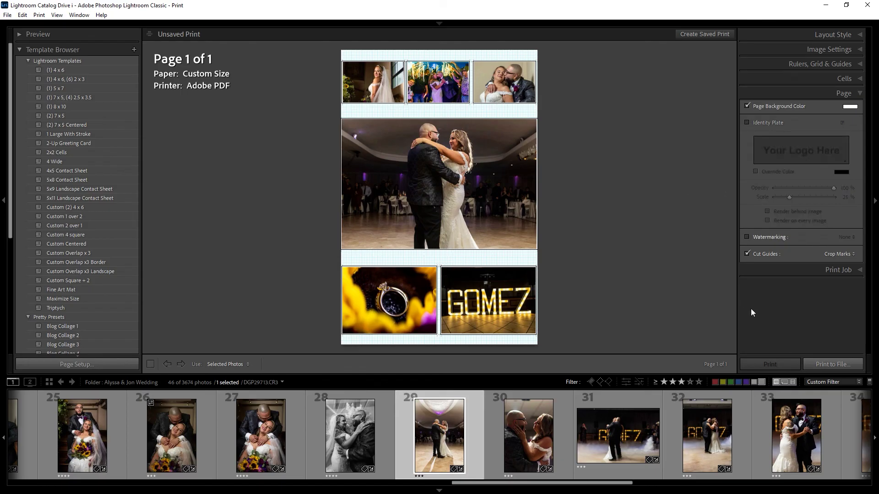
{"action": "left_click", "coordinate": [816, 362]}
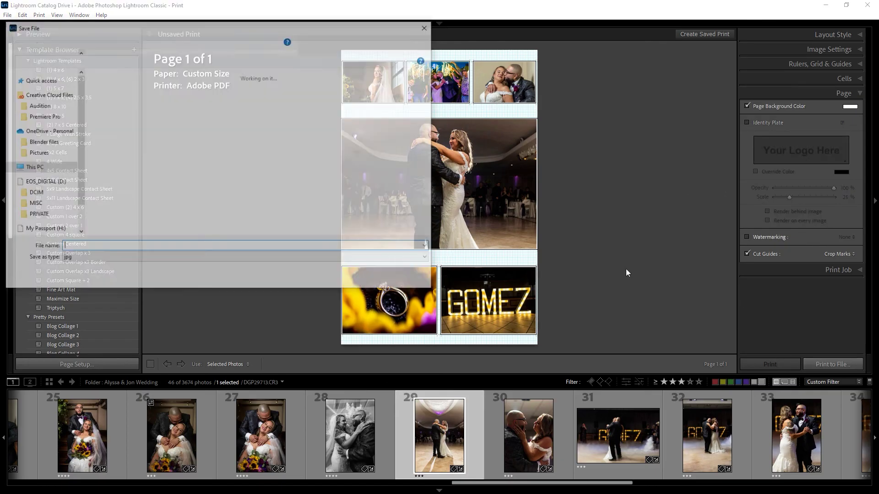
{"action": "key", "text": "Escape"}
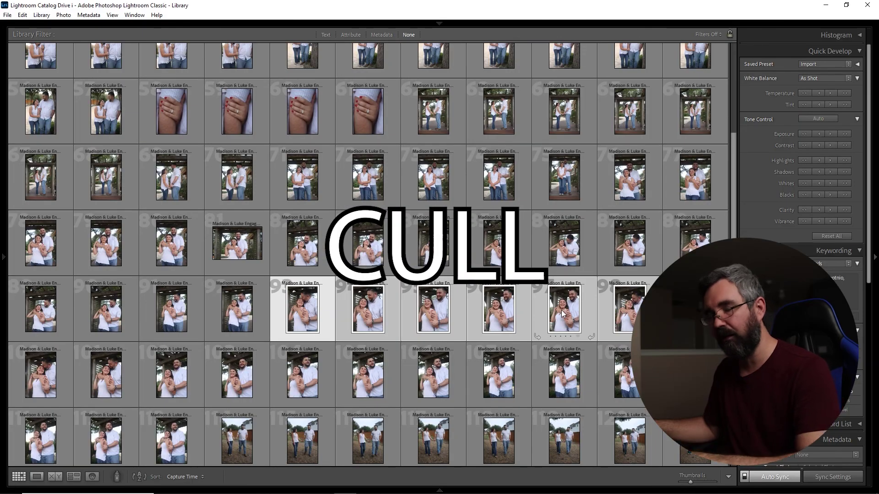
{"action": "key", "text": "n"}
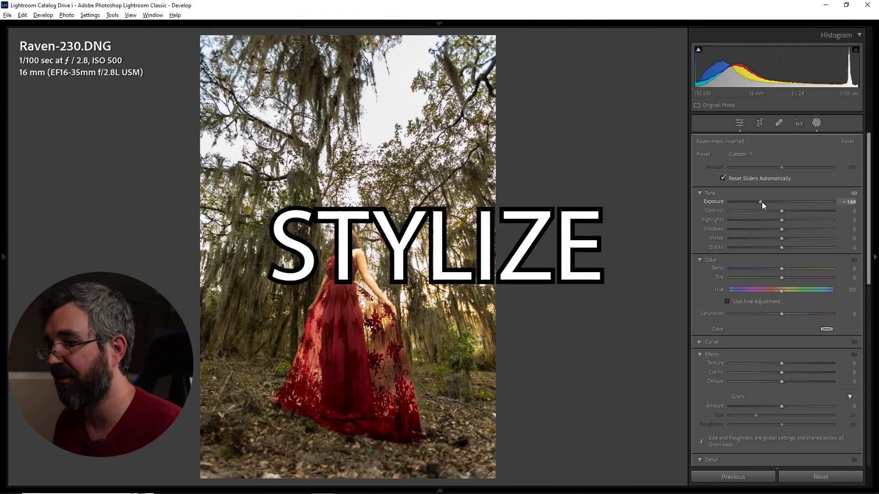
{"action": "left_click_drag", "start_coordinate": [762, 202], "coordinate": [811, 204]}
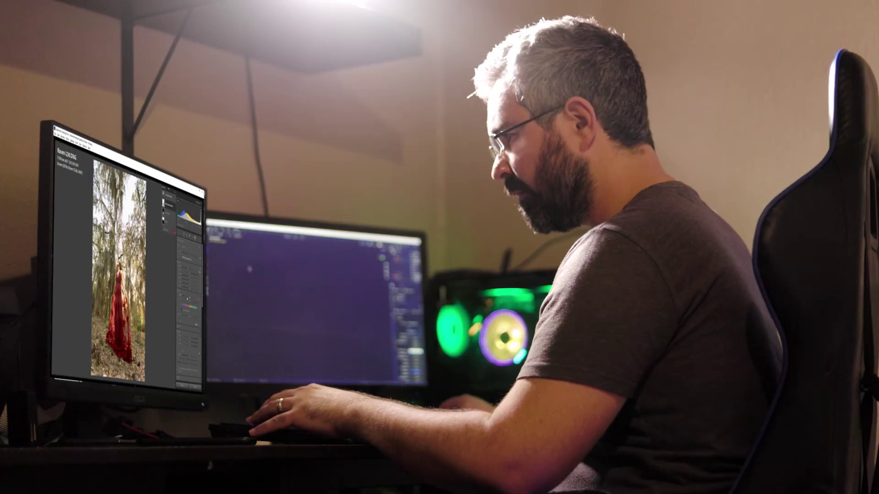